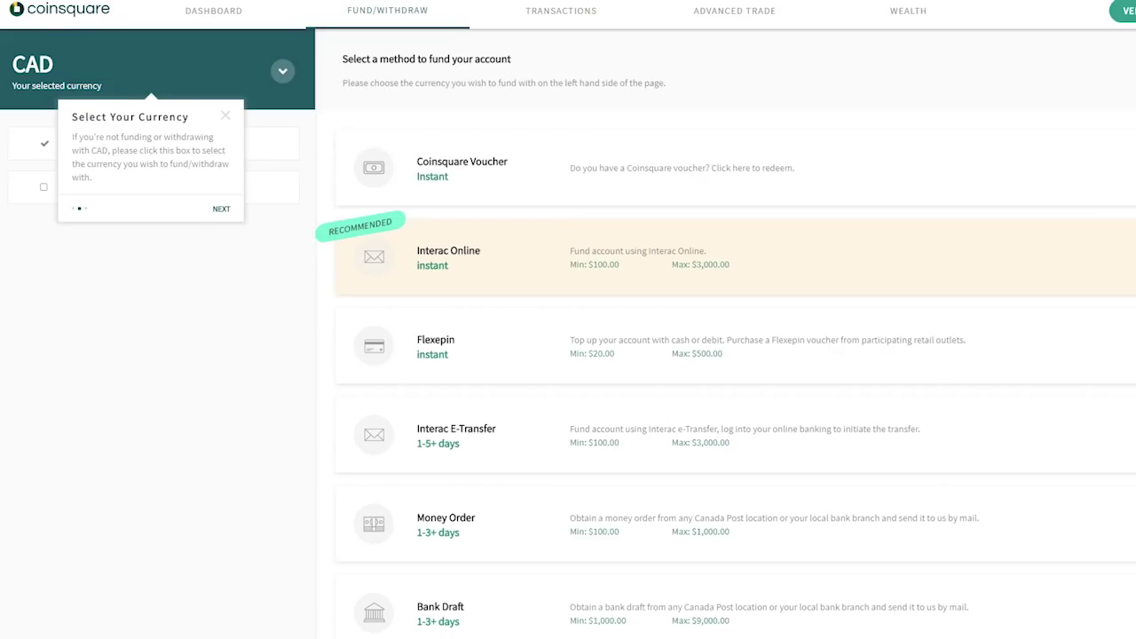
# Step: Advance past the funding tour tip and close the Withdrawing Funds tip
pyautogui.click(223, 212)
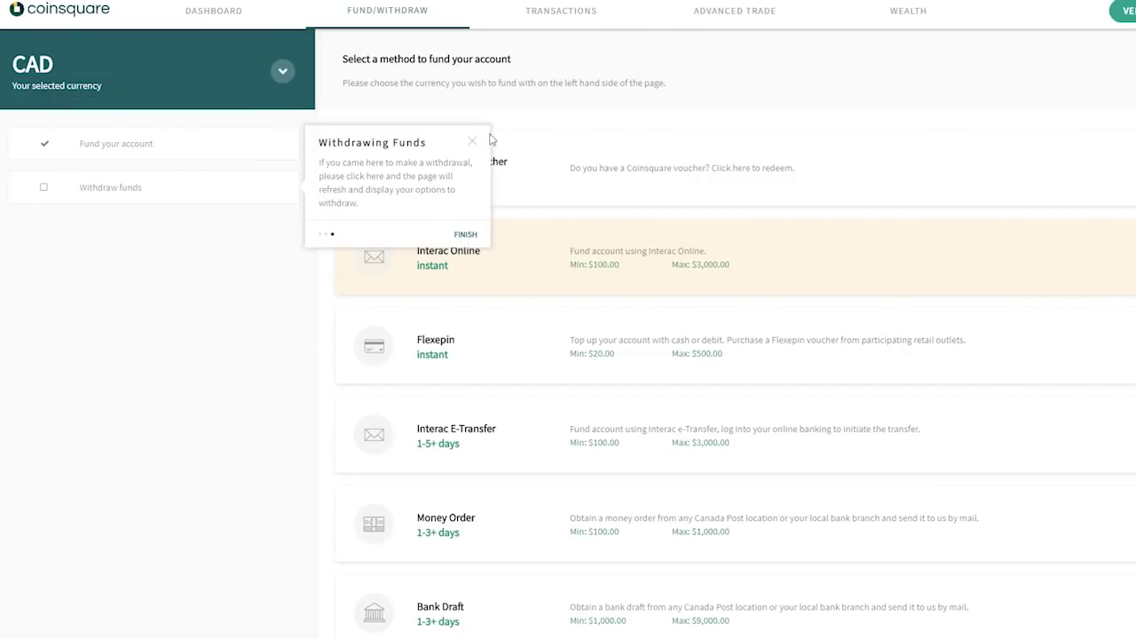
pyautogui.click(470, 140)
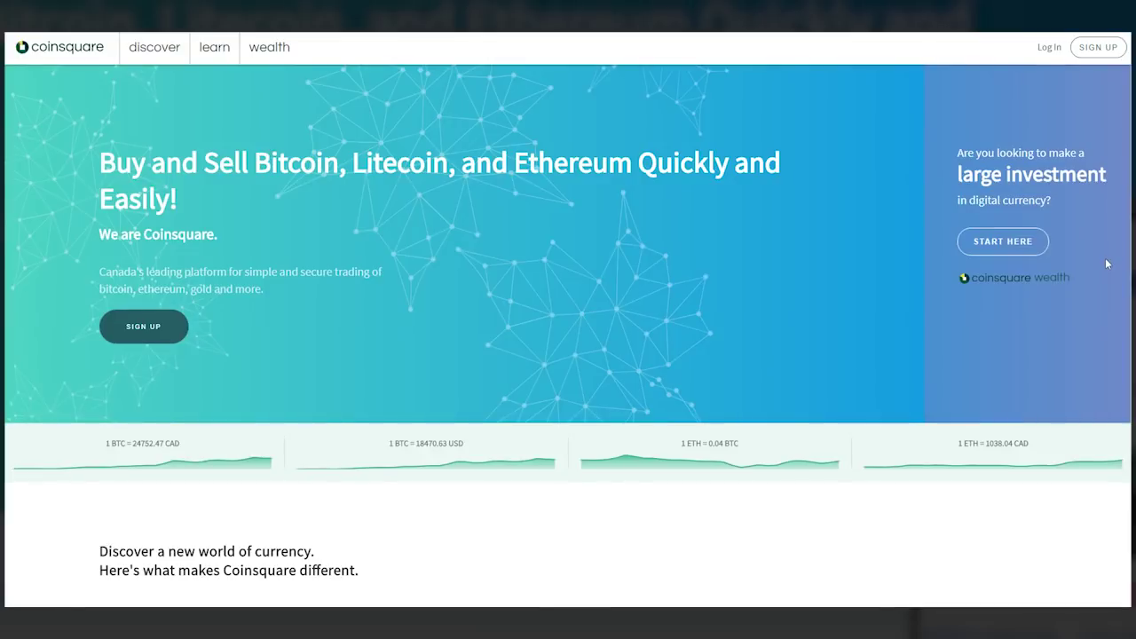
# Step: Sign up with a username, email and matching password, accepting the terms and passing reCAPTCHA
pyautogui.click(1104, 51)
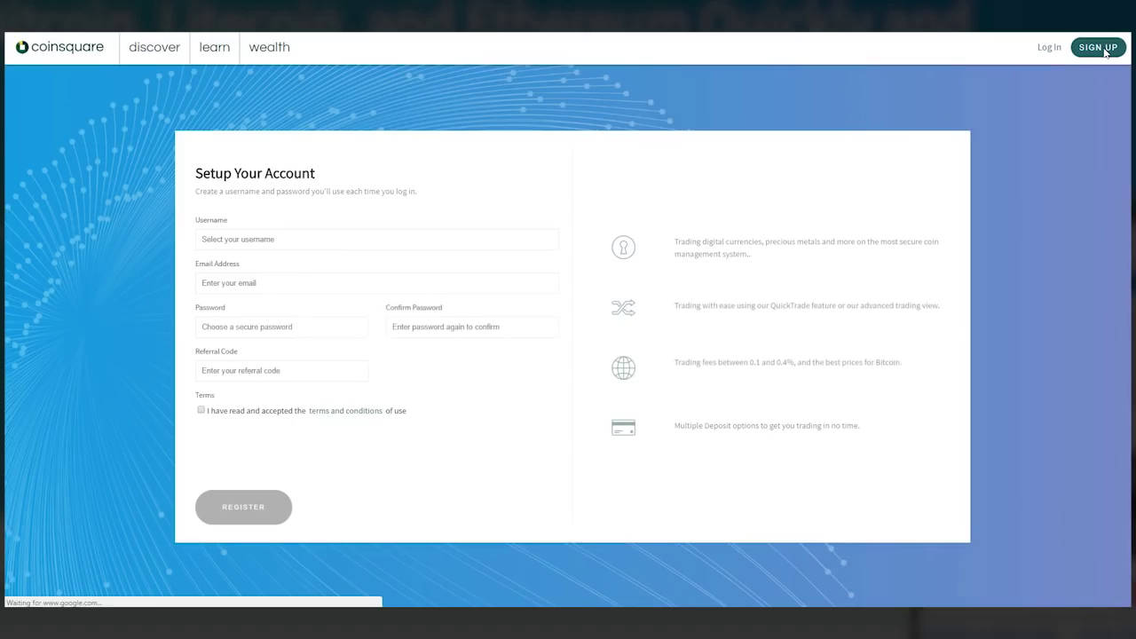
pyautogui.click(273, 238)
pyautogui.write('W')
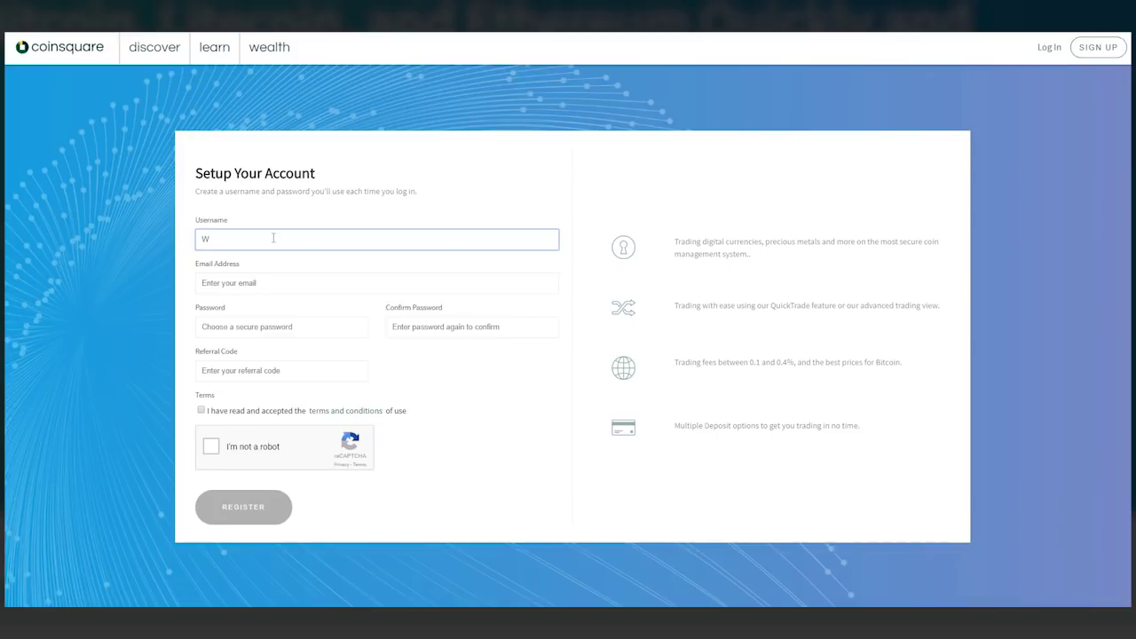
pyautogui.write('okeLives')
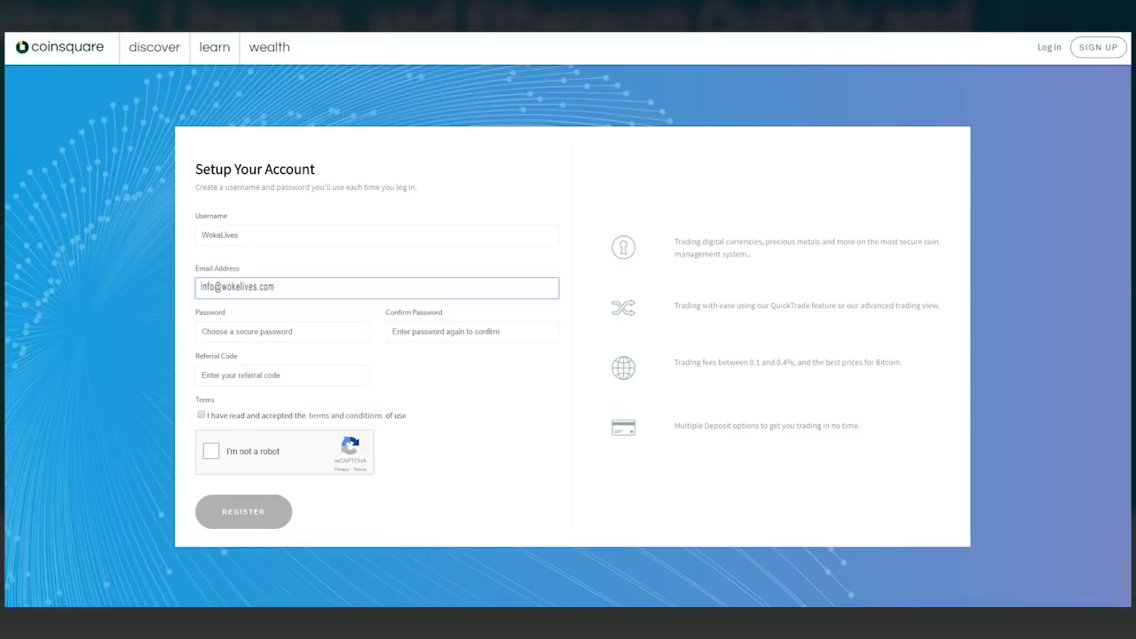
pyautogui.click(290, 331)
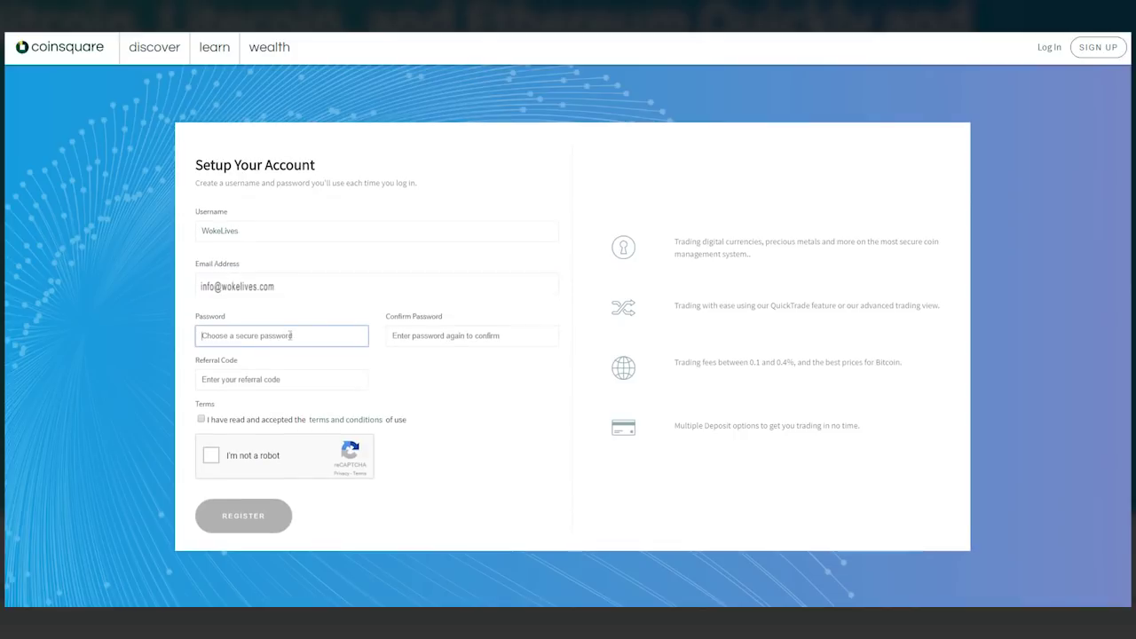
pyautogui.write('aaaaaaaaaaaa')
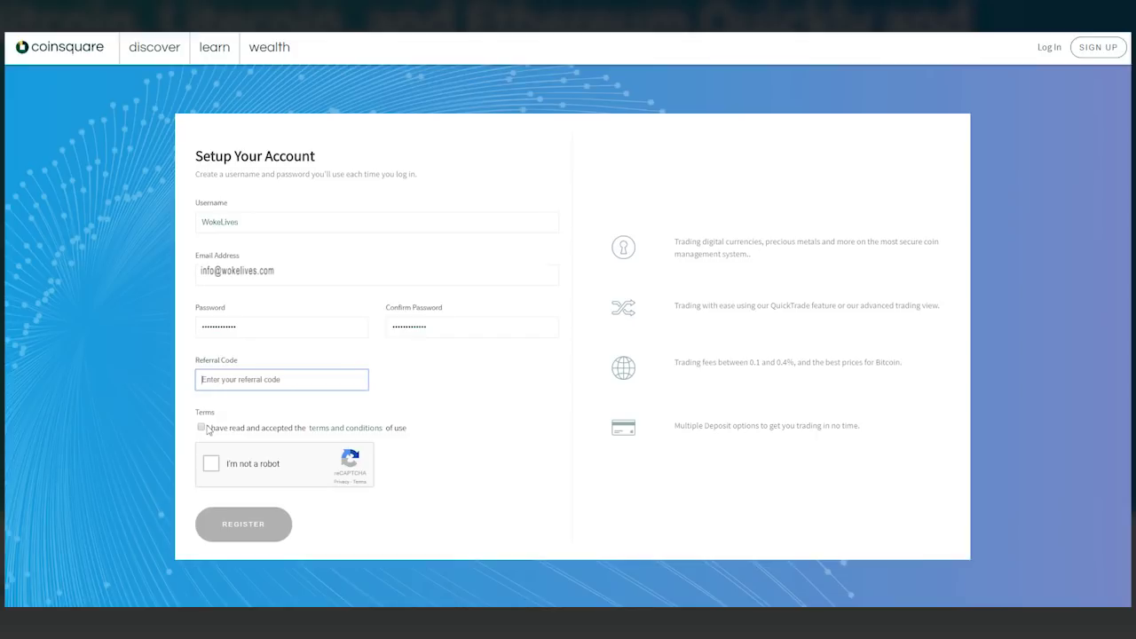
pyautogui.click(201, 427)
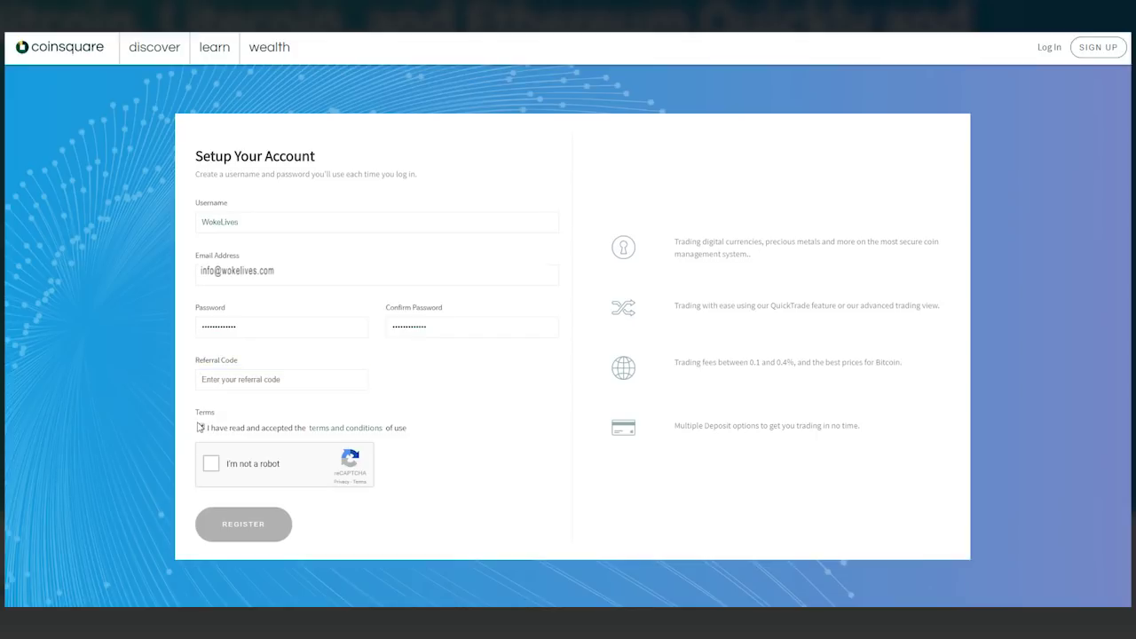
pyautogui.click(211, 463)
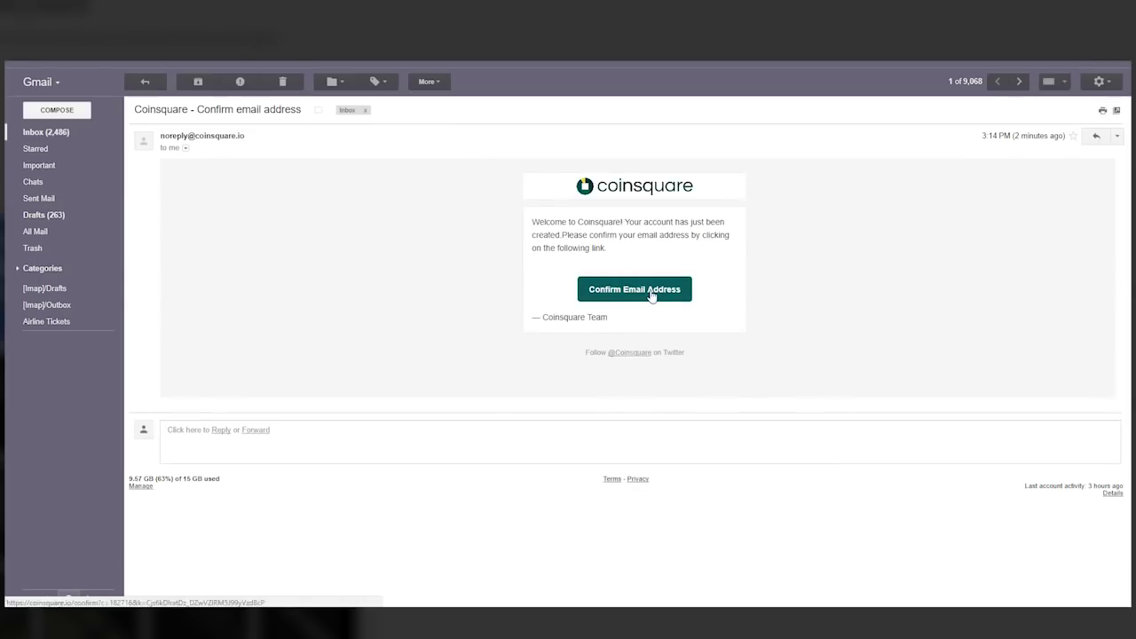
# Step: Confirm the email address using the button in Coinsquare's welcome email
pyautogui.click(651, 295)
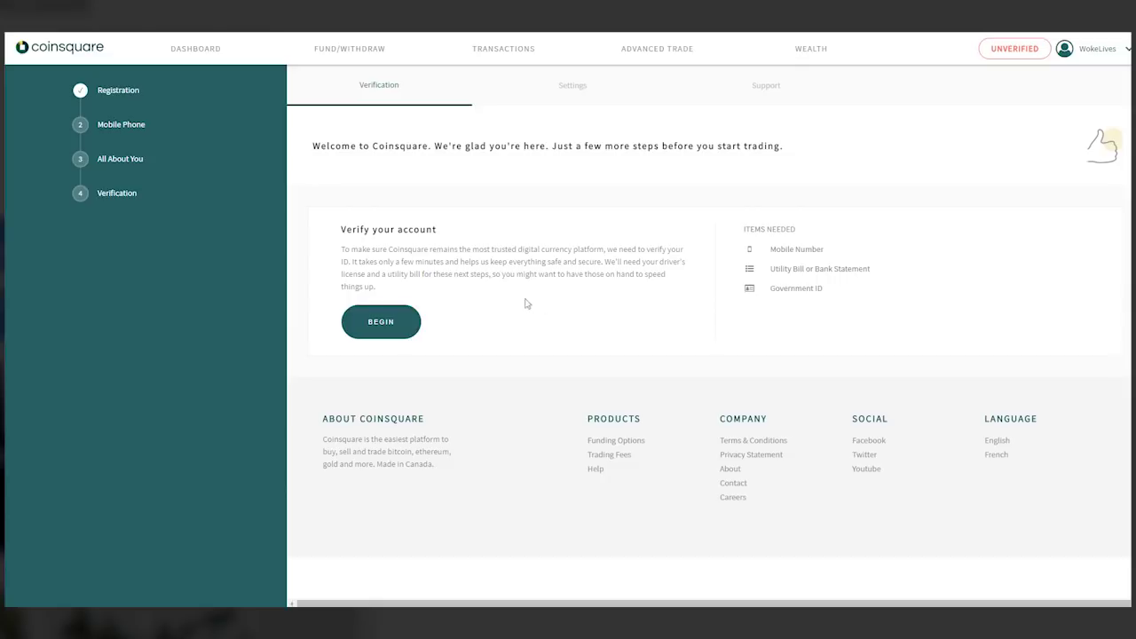
# Step: Begin verification and confirm the mobile phone number with the texted code
pyautogui.click(380, 323)
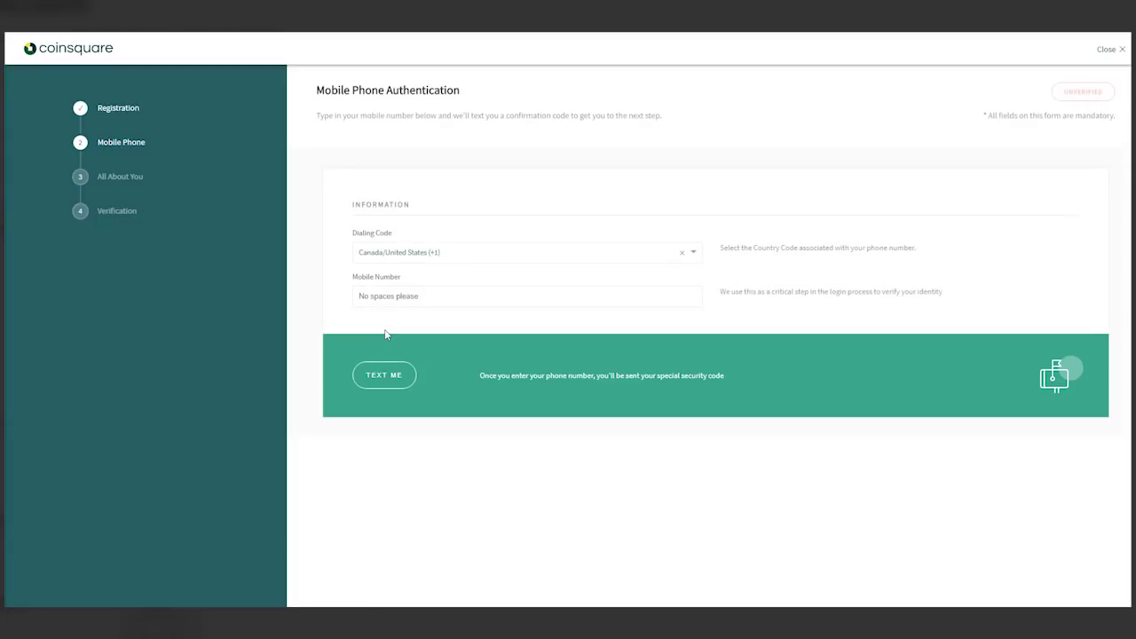
pyautogui.click(423, 299)
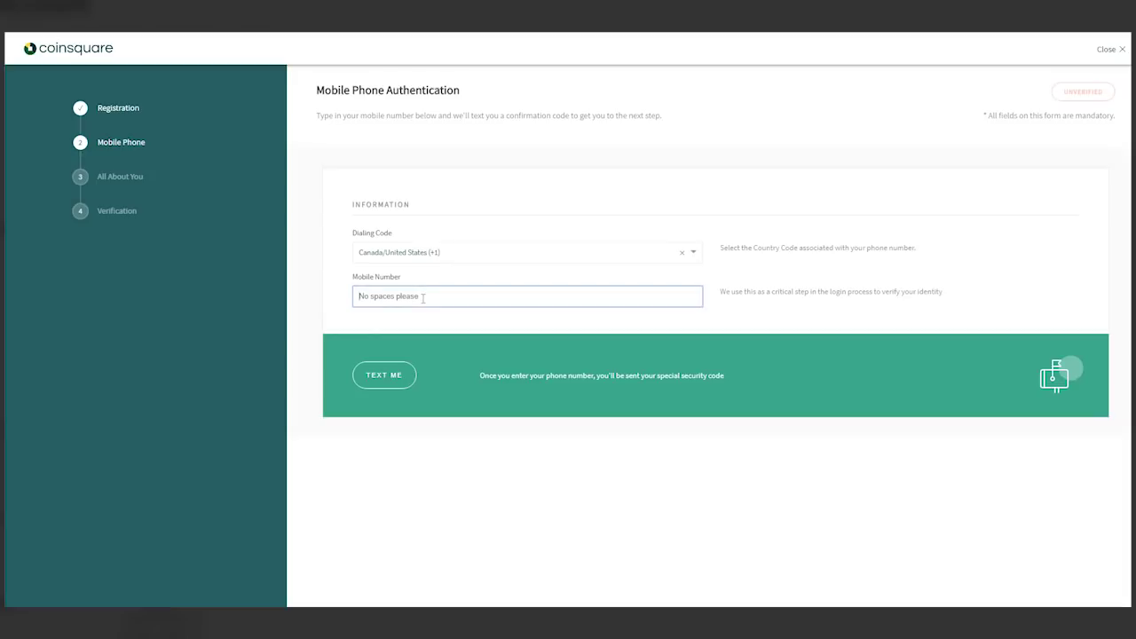
pyautogui.click(384, 375)
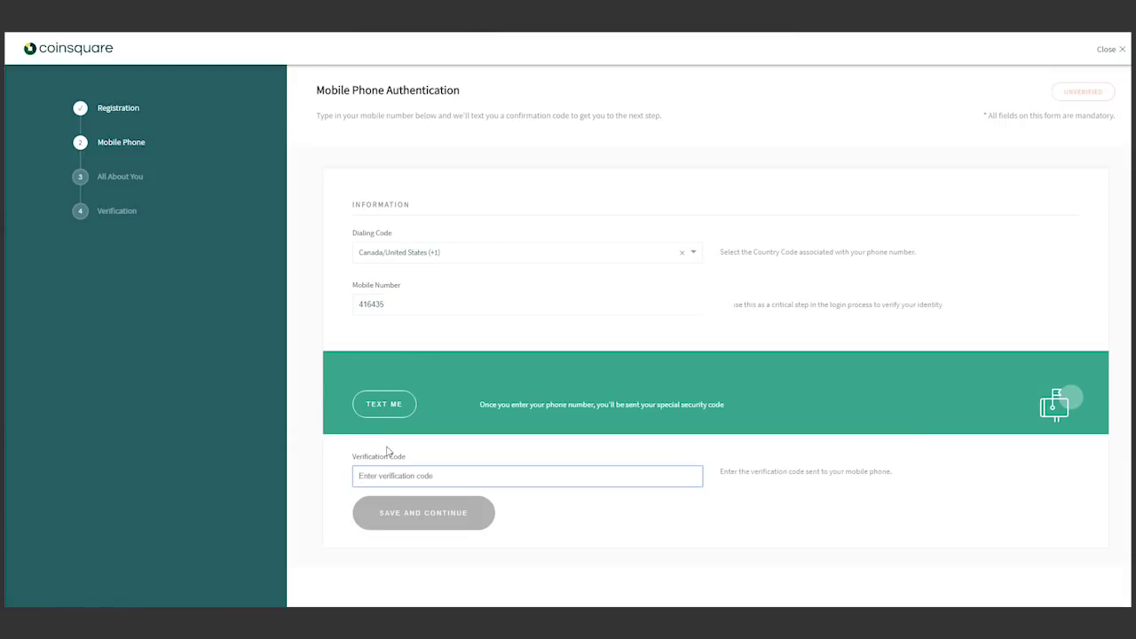
pyautogui.press('Return')
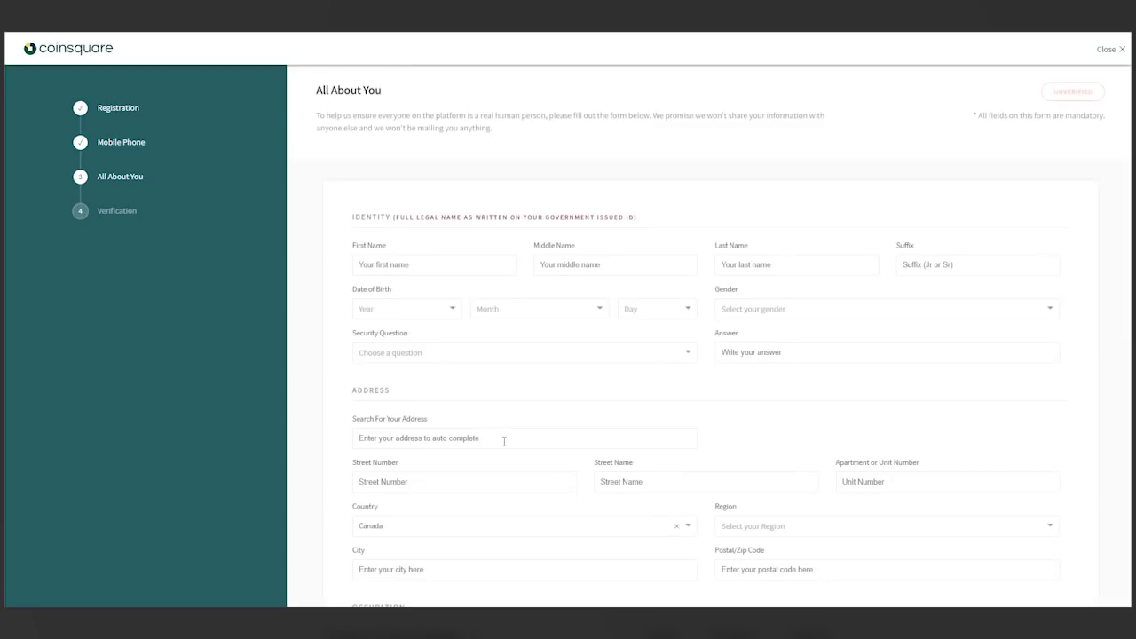
# Step: Complete the All About You legal details, then choose to fund the account by Interac E-Transfer
pyautogui.click(388, 263)
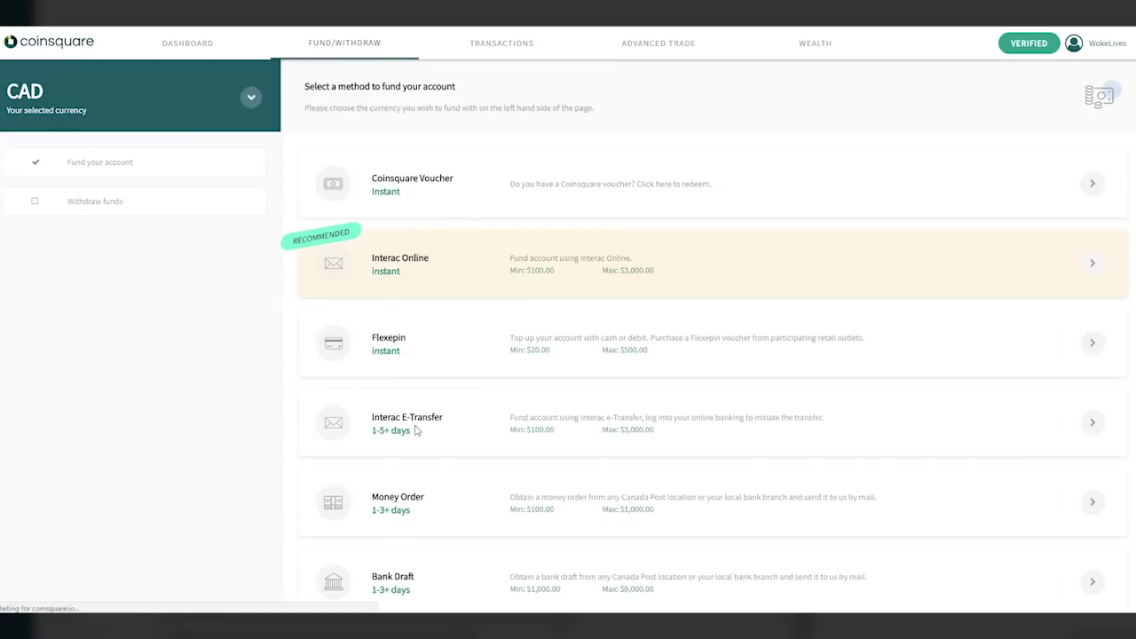
pyautogui.click(416, 431)
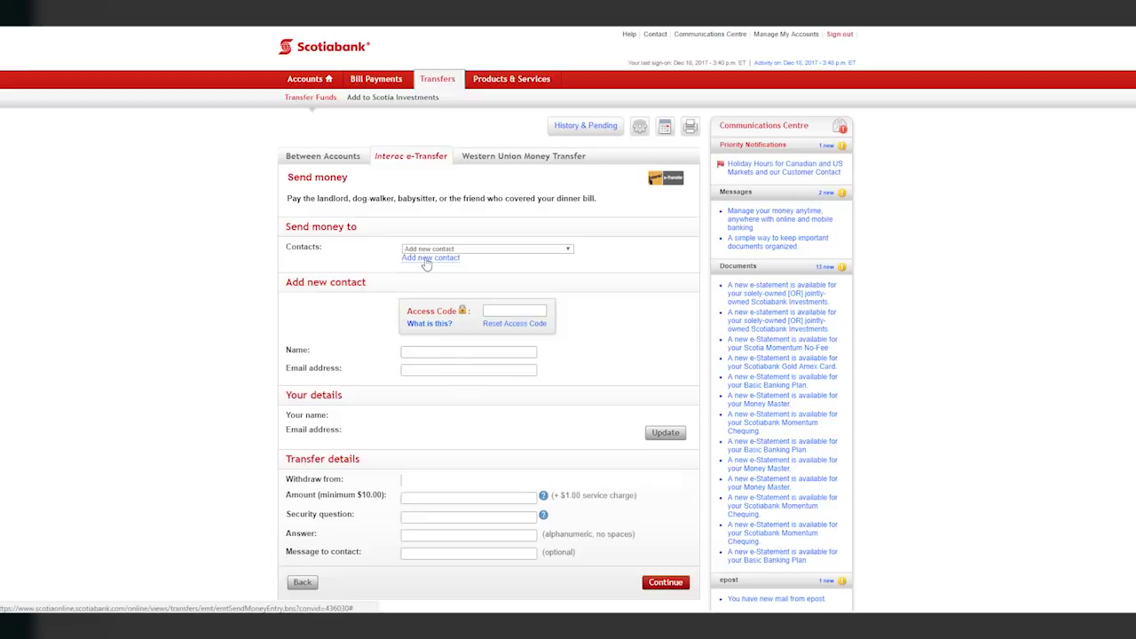
# Step: Add a new e-Transfer contact with the payee name and the pasted email address
pyautogui.click(434, 353)
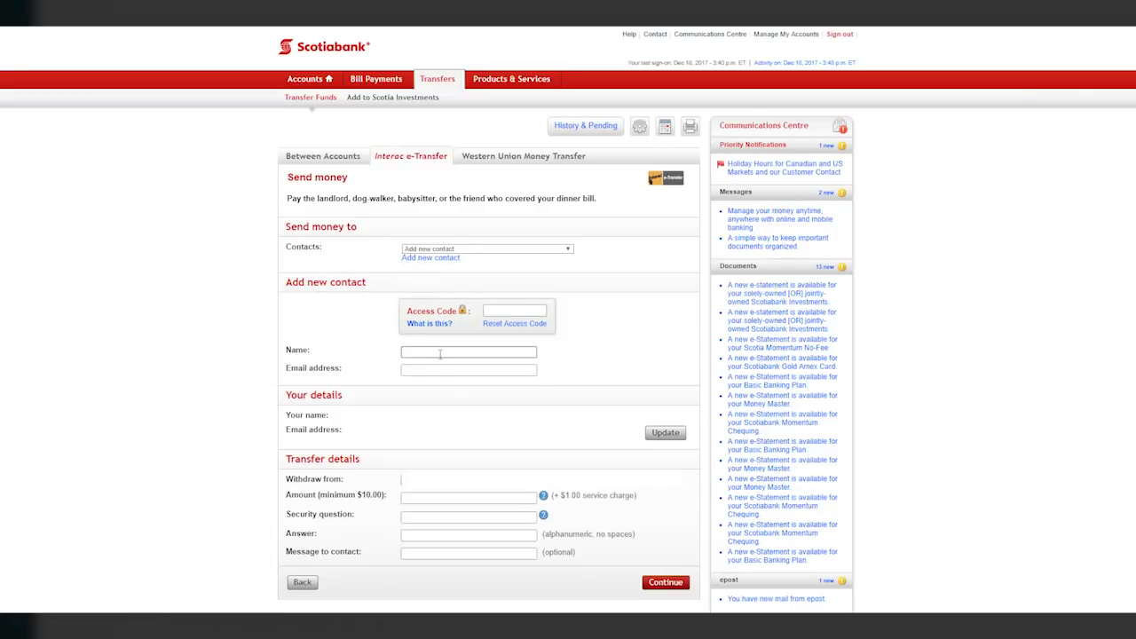
pyautogui.write('ON')
pyautogui.press('Tab')
pyautogui.hotkey('ctrl', 'v')
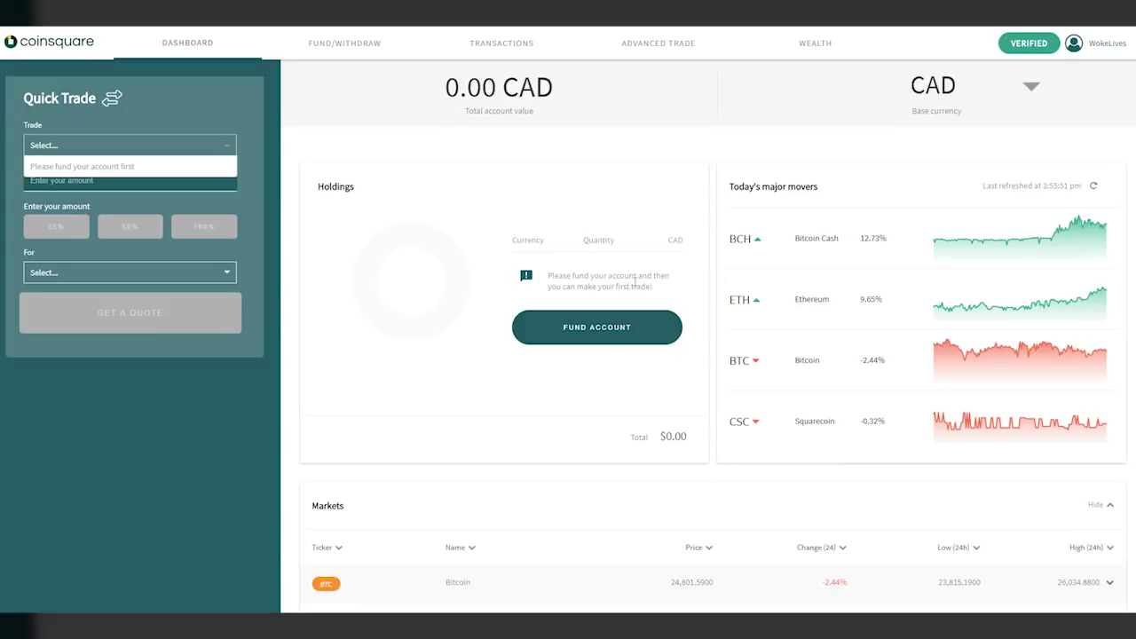
# Step: Browse the dashboard's holdings and Markets table, then log out from the avatar menu
pyautogui.scroll(-1, 404, 353)
pyautogui.scroll(-2, 404, 353)
pyautogui.scroll(2, 404, 353)
pyautogui.scroll(-2, 404, 353)
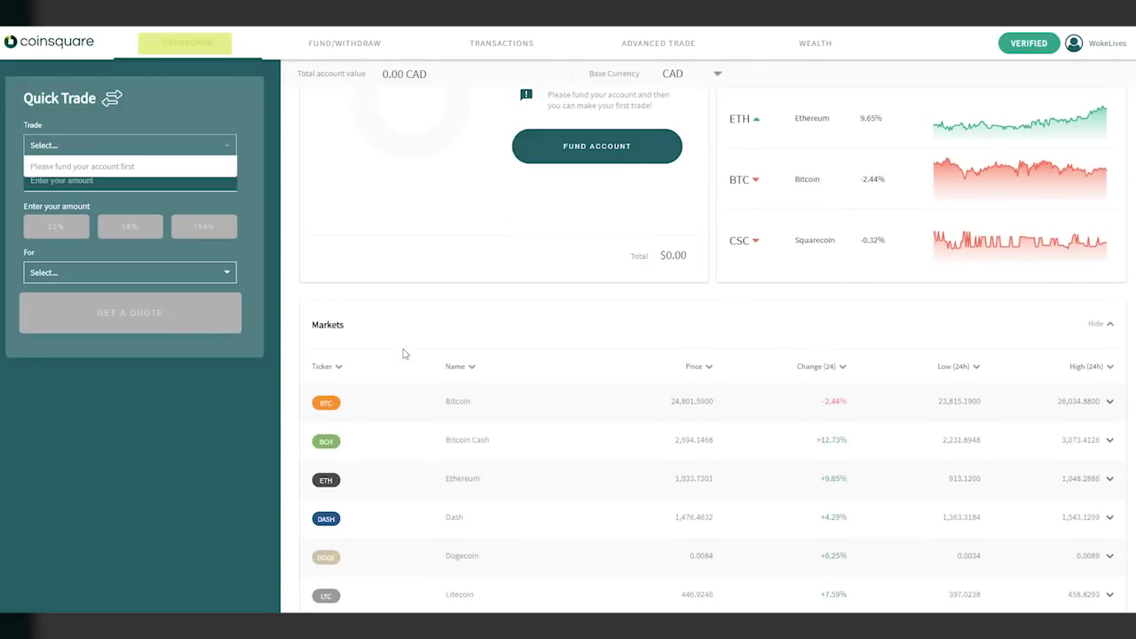
pyautogui.scroll(-3, 403, 353)
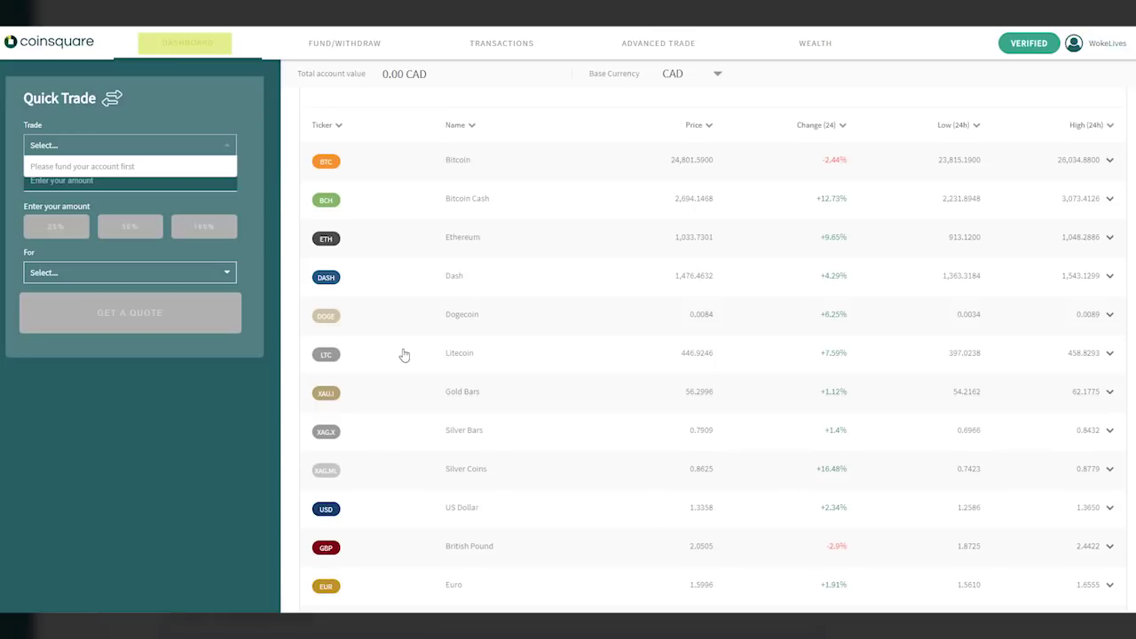
pyautogui.scroll(-2, 404, 354)
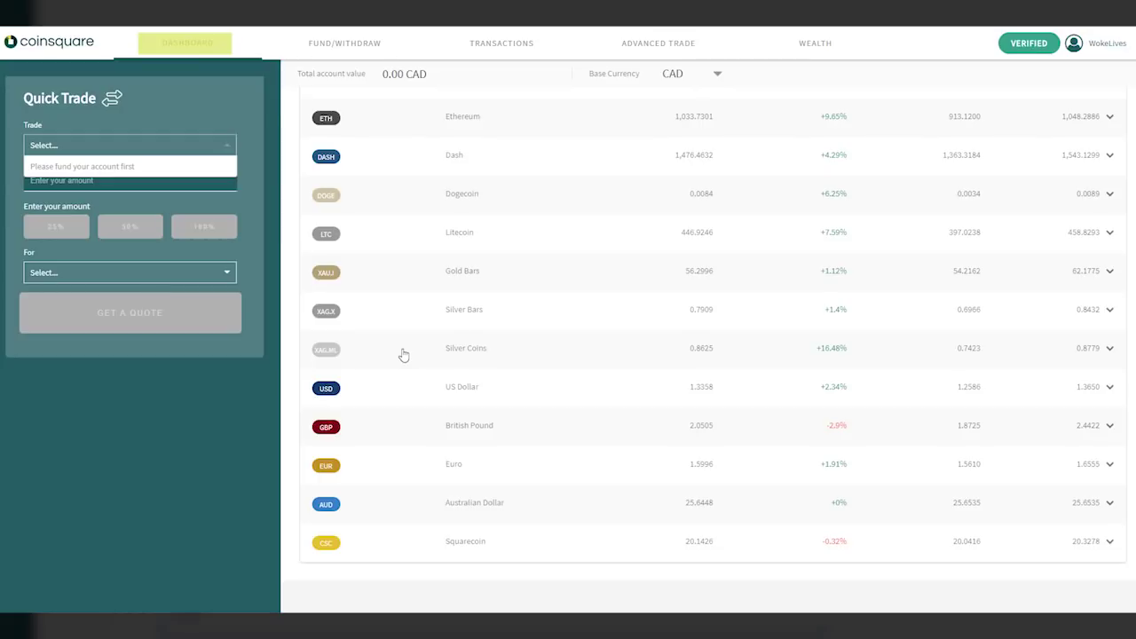
pyautogui.scroll(5, 404, 354)
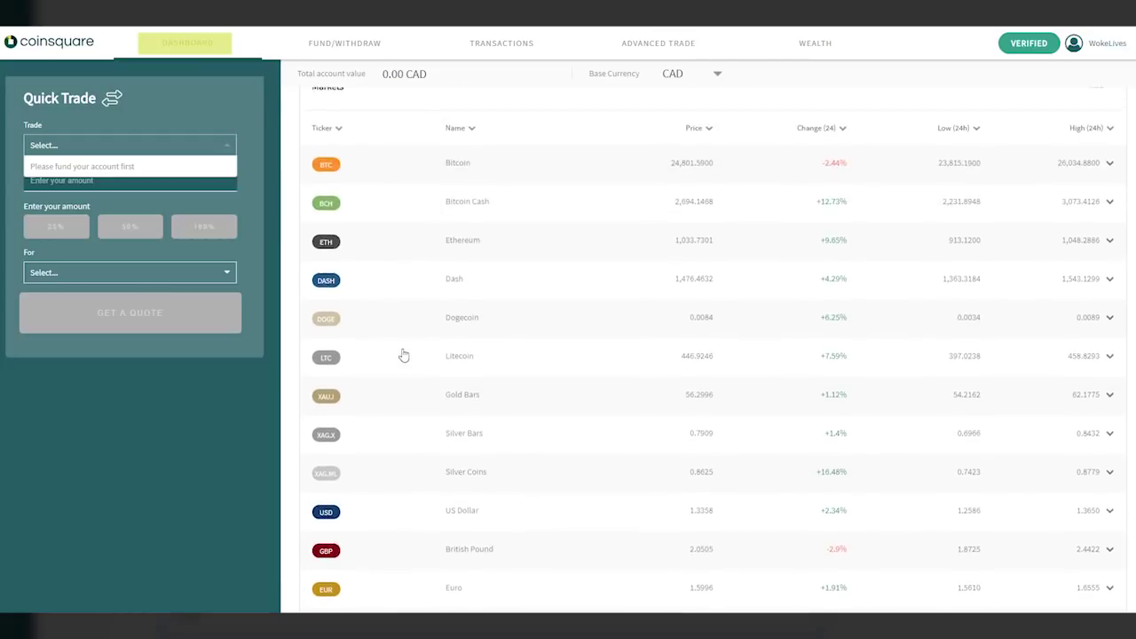
pyautogui.scroll(4, 404, 355)
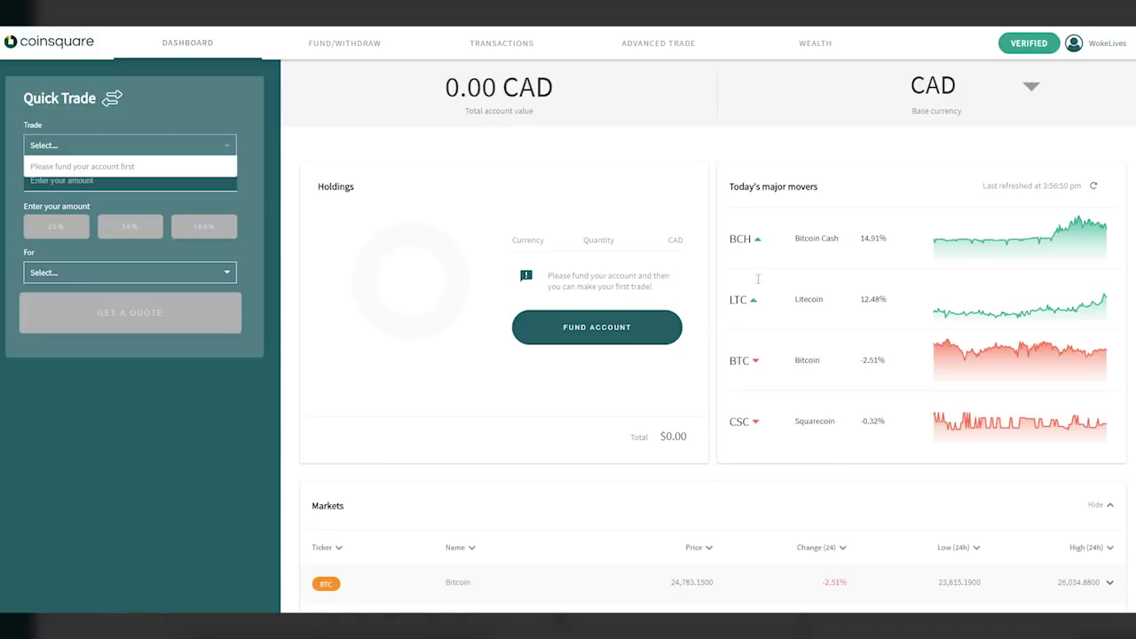
pyautogui.click(1095, 45)
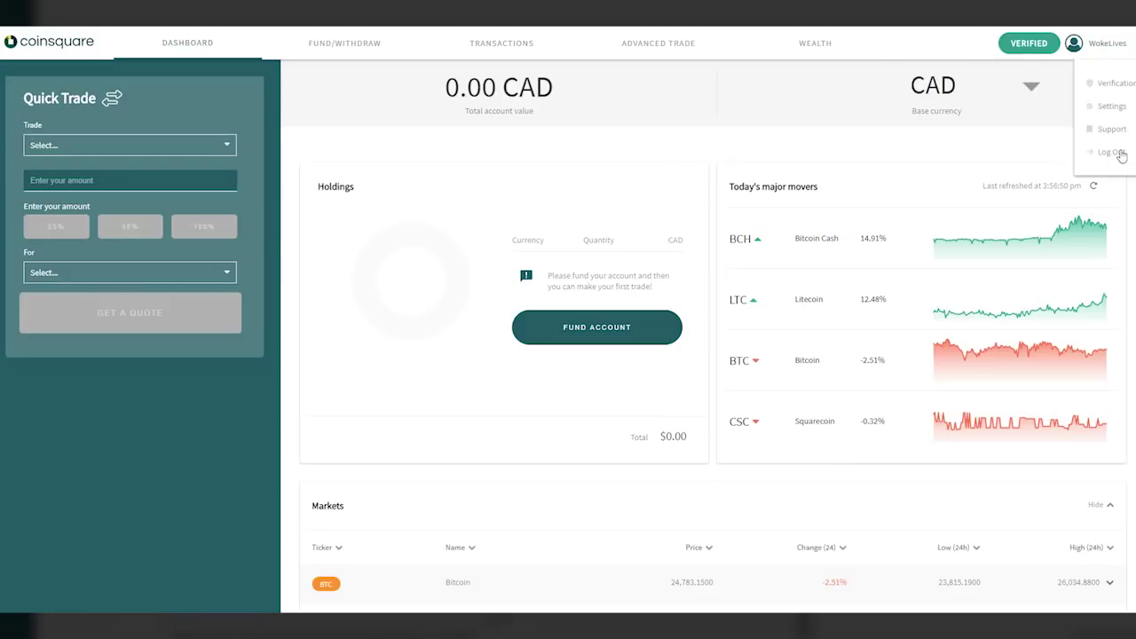
pyautogui.click(1120, 155)
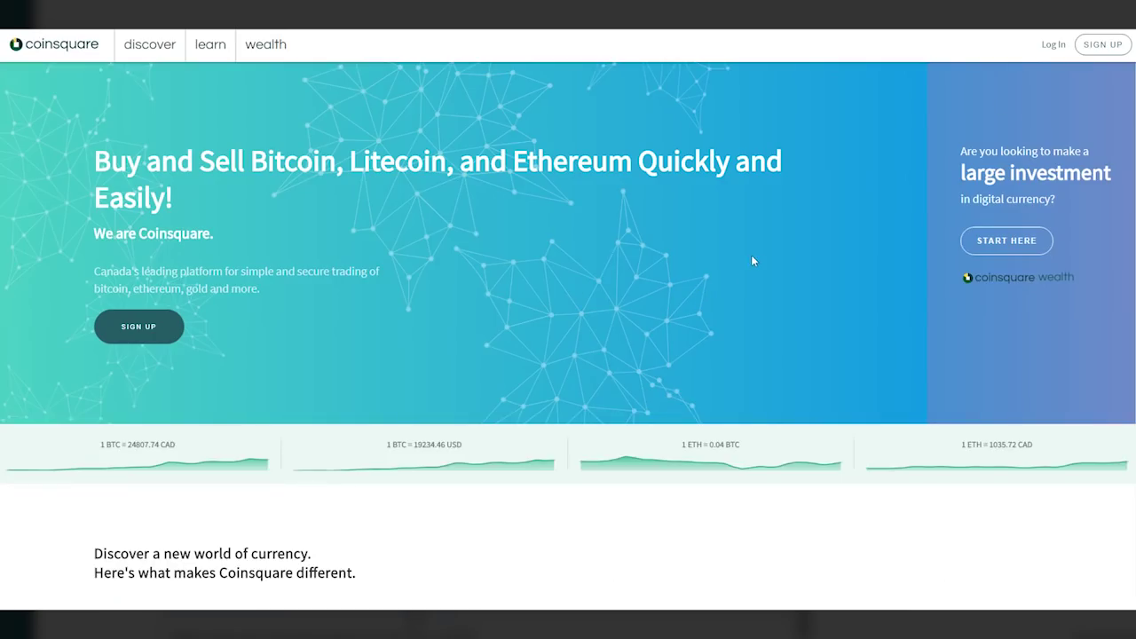